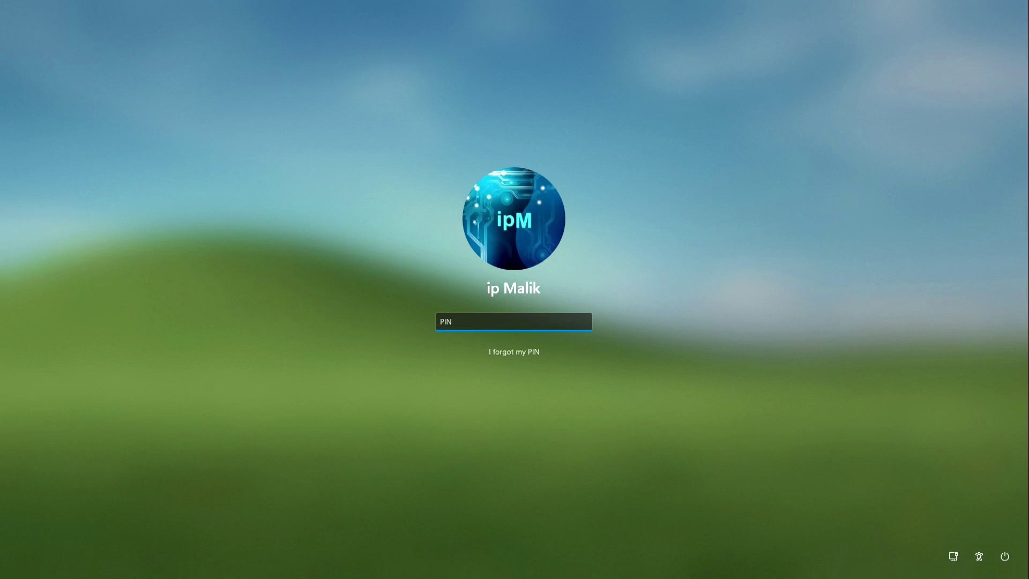
Sign in past the lock screen by entering the account PIN
text(1234)
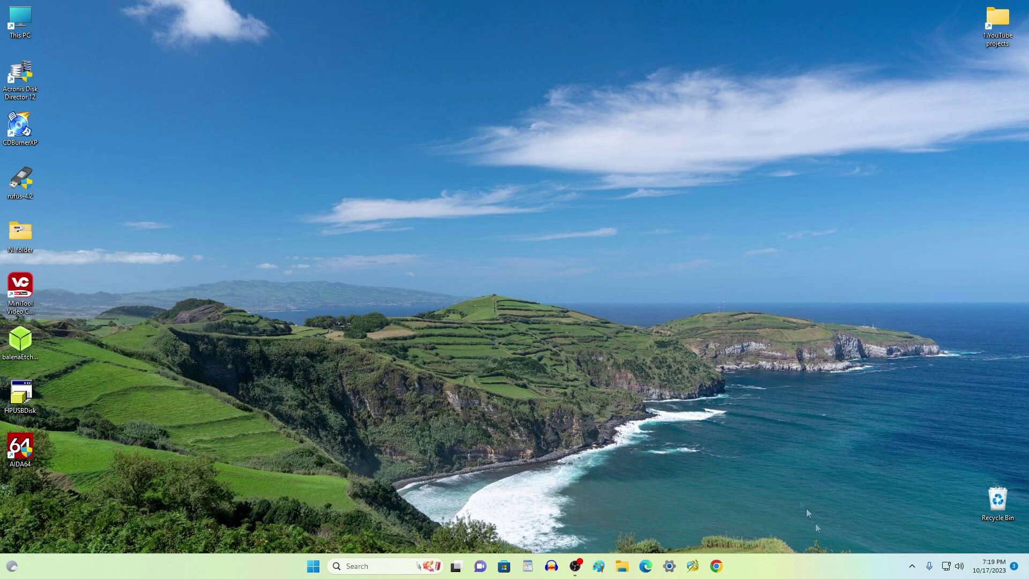
In Sign-in options, turn off Windows Hello-only sign-in and set re-sign-in after being away to Never
click(313, 565)
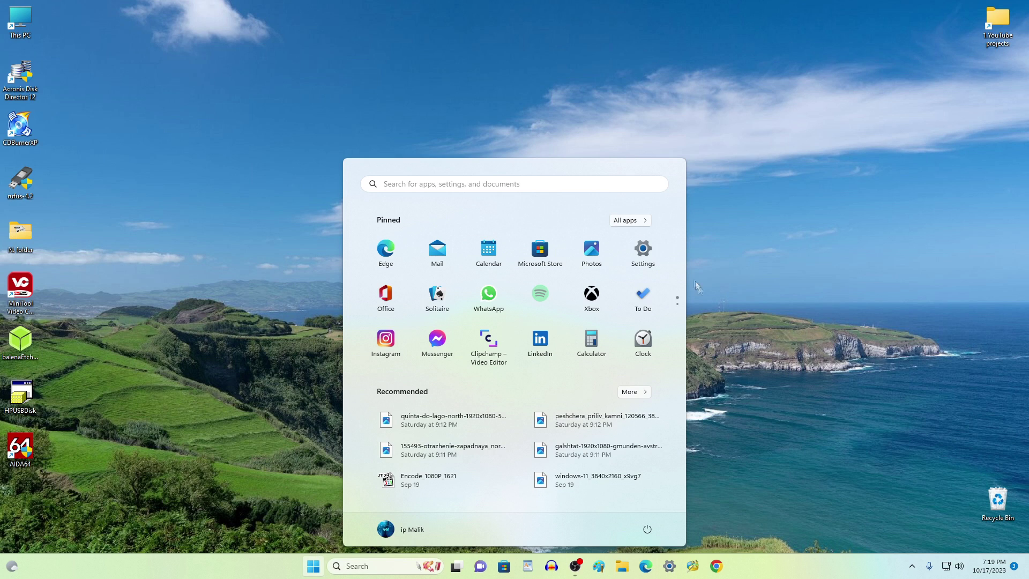
click(652, 271)
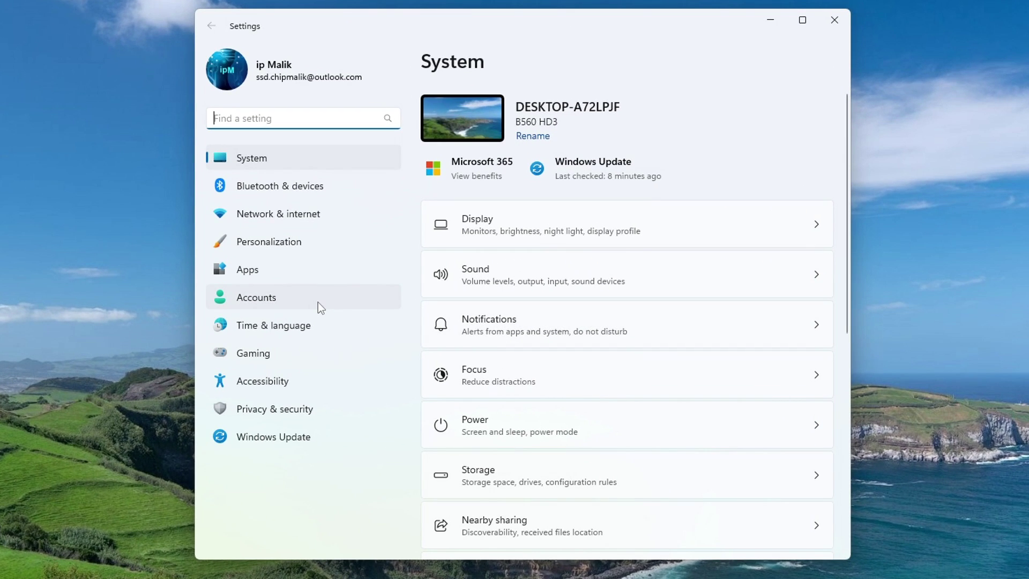
click(318, 303)
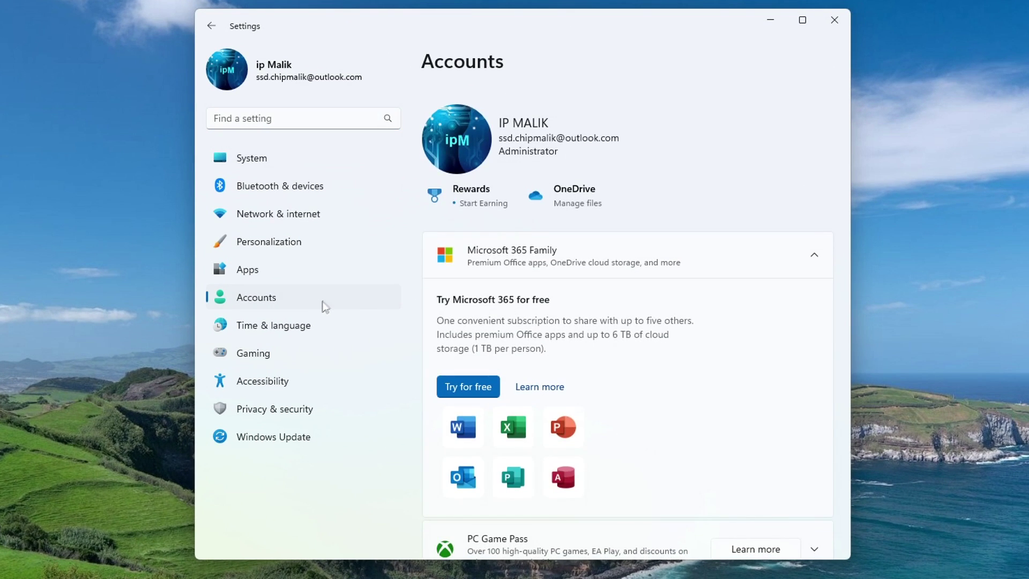
scroll(770, 372, down, 10)
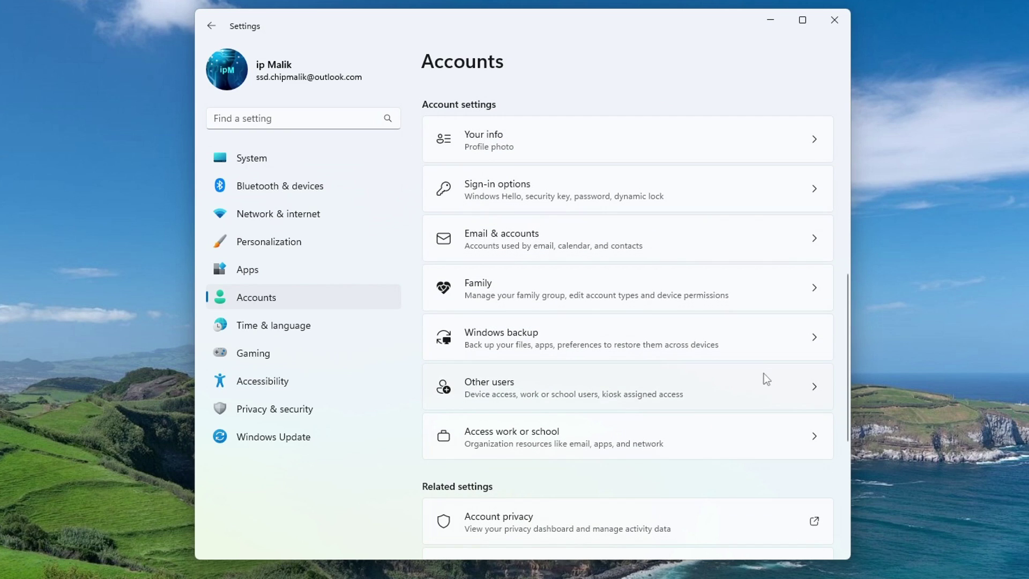
click(616, 182)
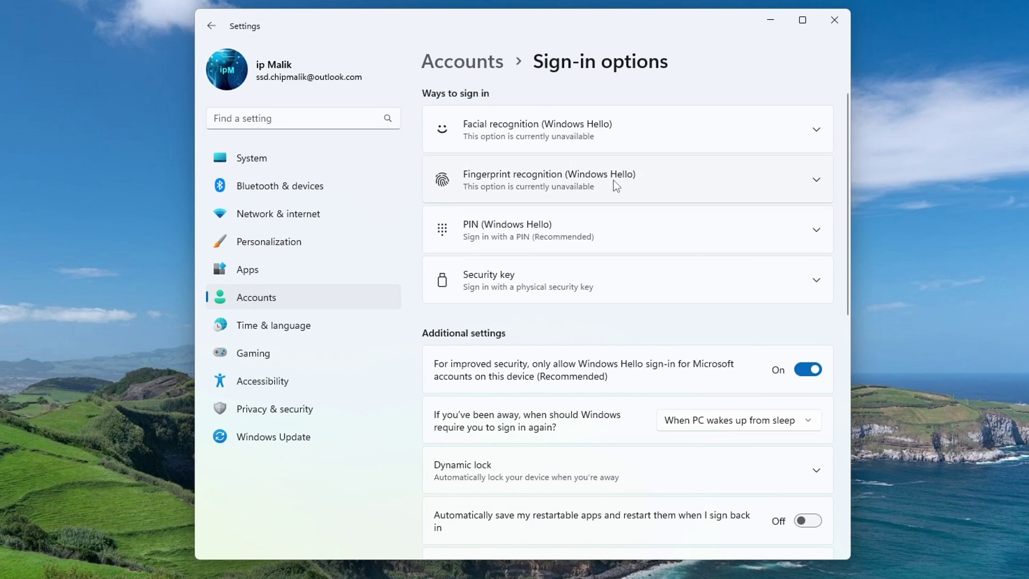
click(804, 376)
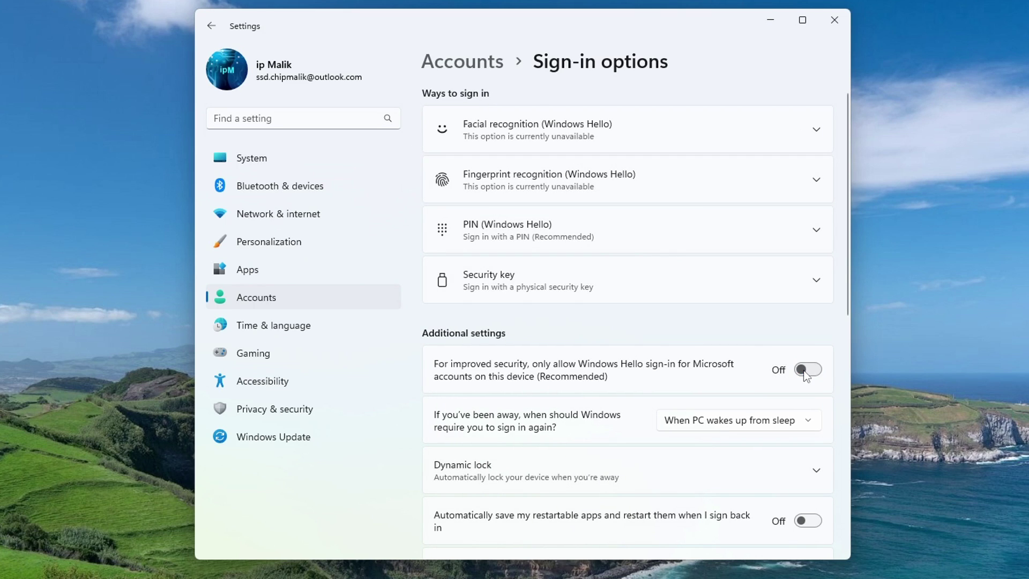
click(808, 422)
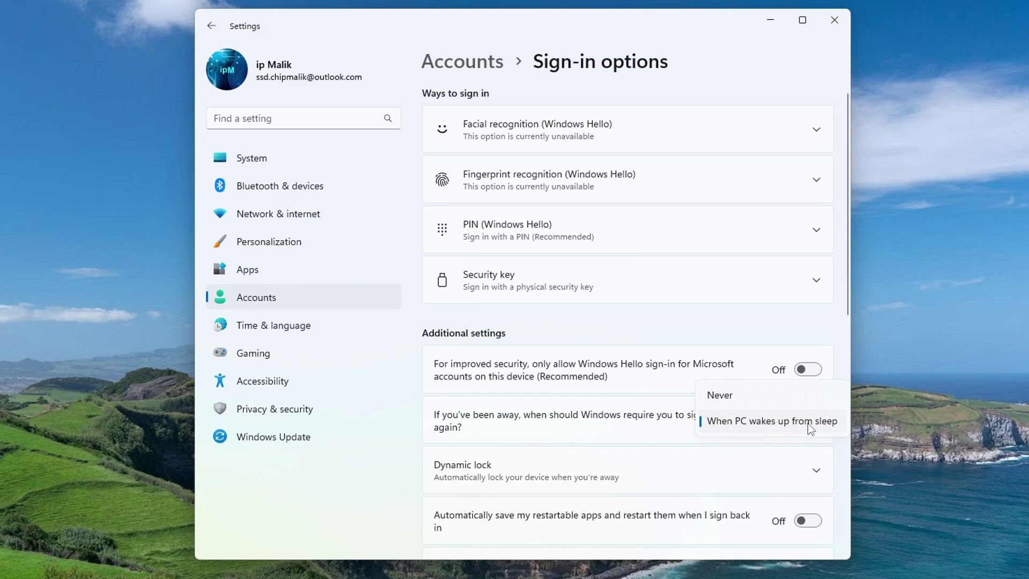
click(749, 395)
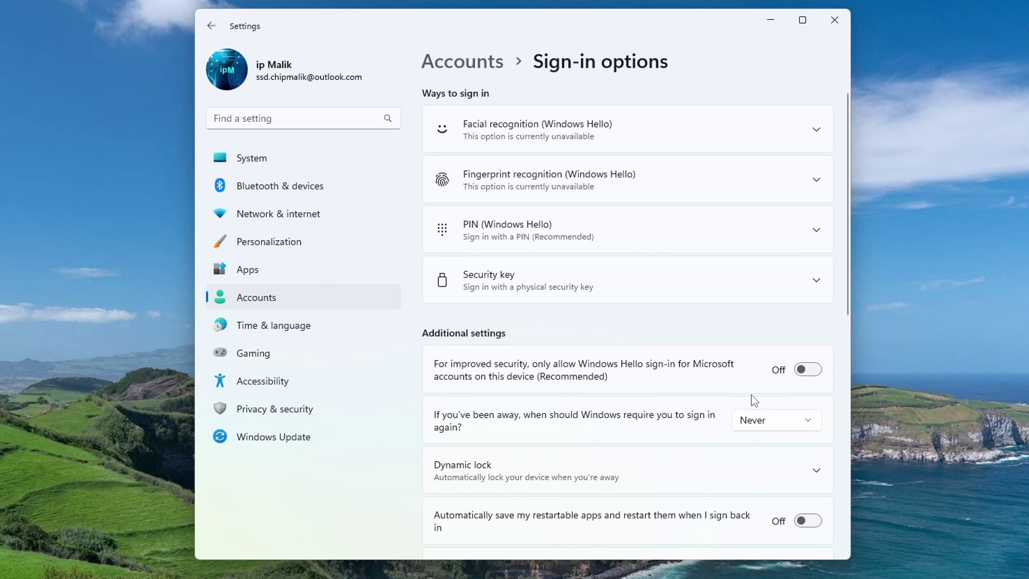
Remove the Windows Hello PIN, verify with the account password, and close Settings
click(816, 232)
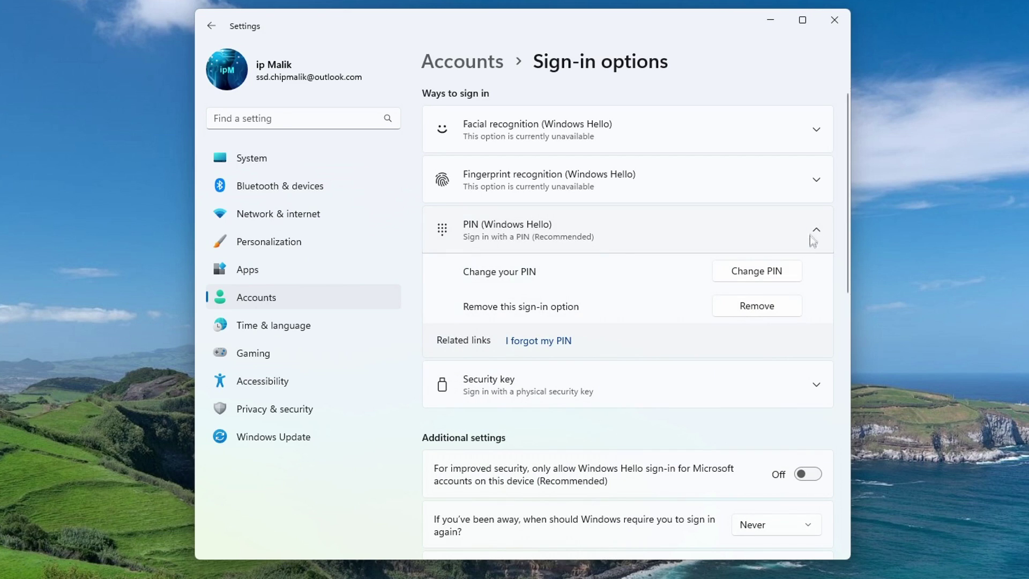
click(781, 308)
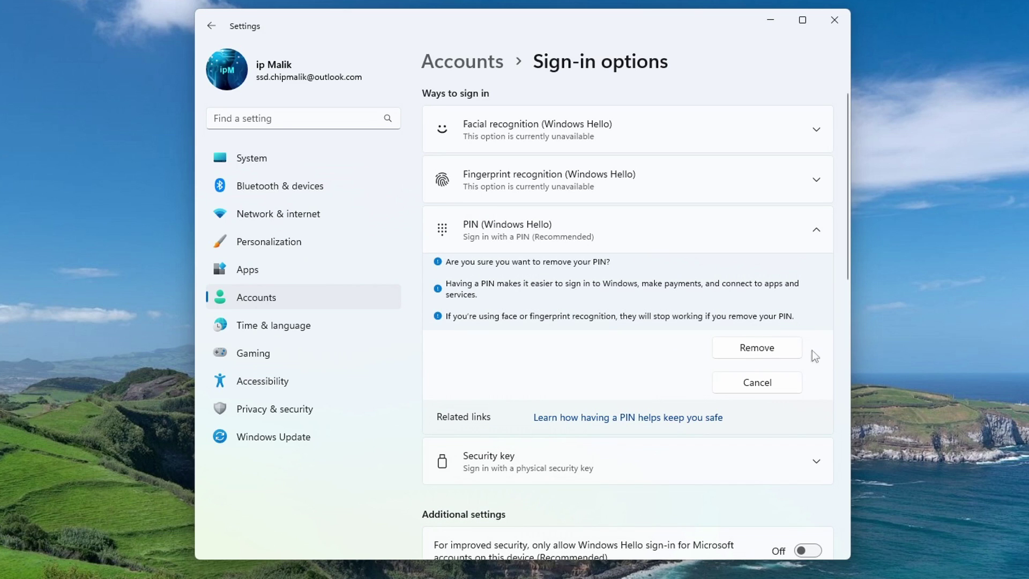
click(786, 353)
text(•••••••)
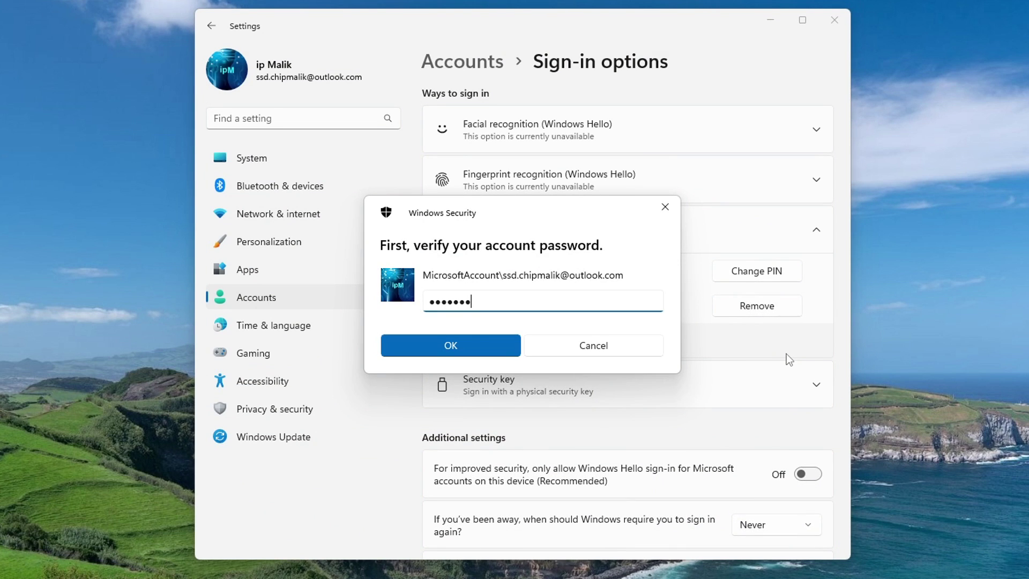
text(•••••••••••)
click(505, 345)
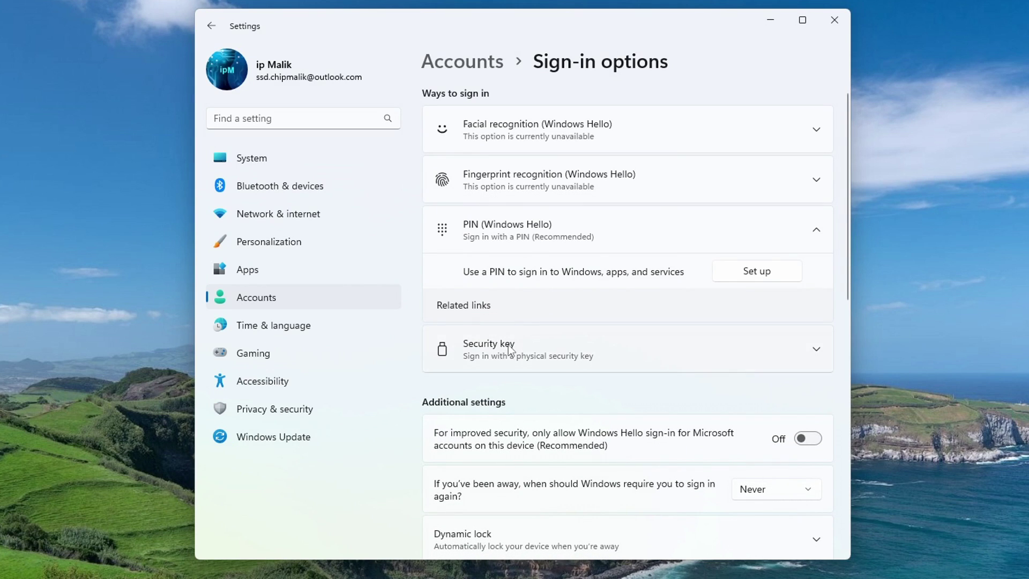
click(835, 20)
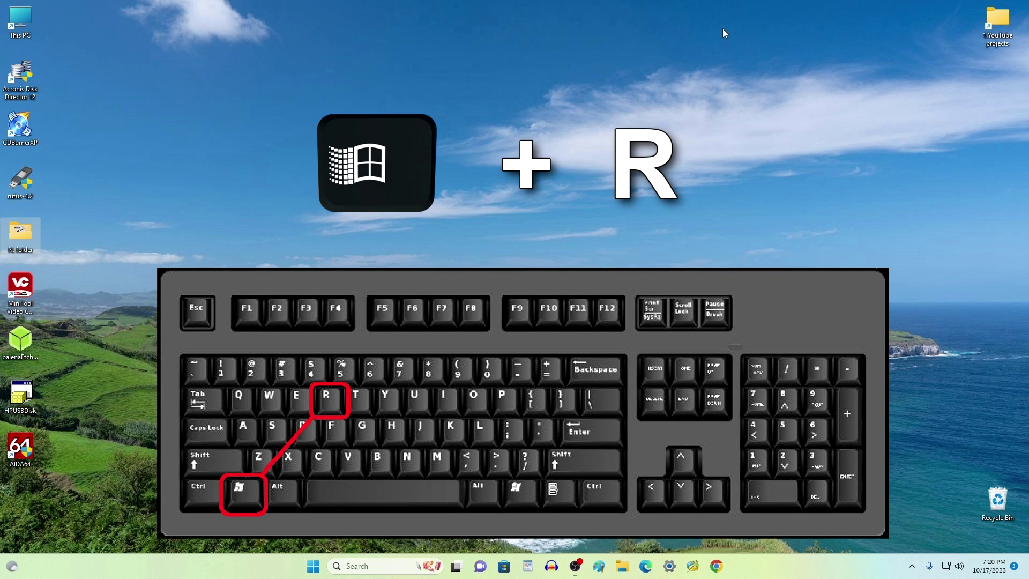
Open the Run dialog, move it to the centre, and enter the netplwiz command
key(super+r)
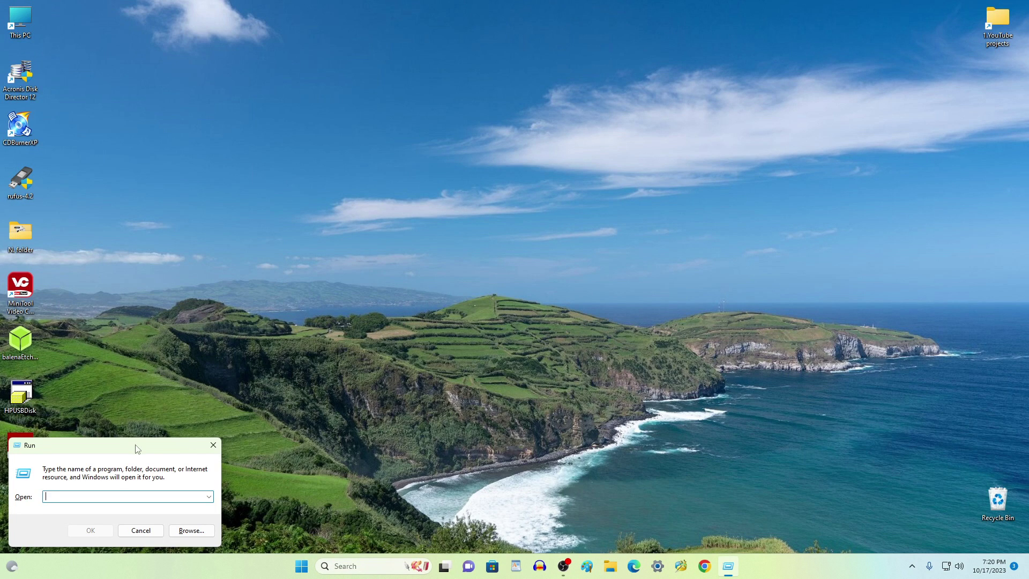
drag(142, 444, 546, 159)
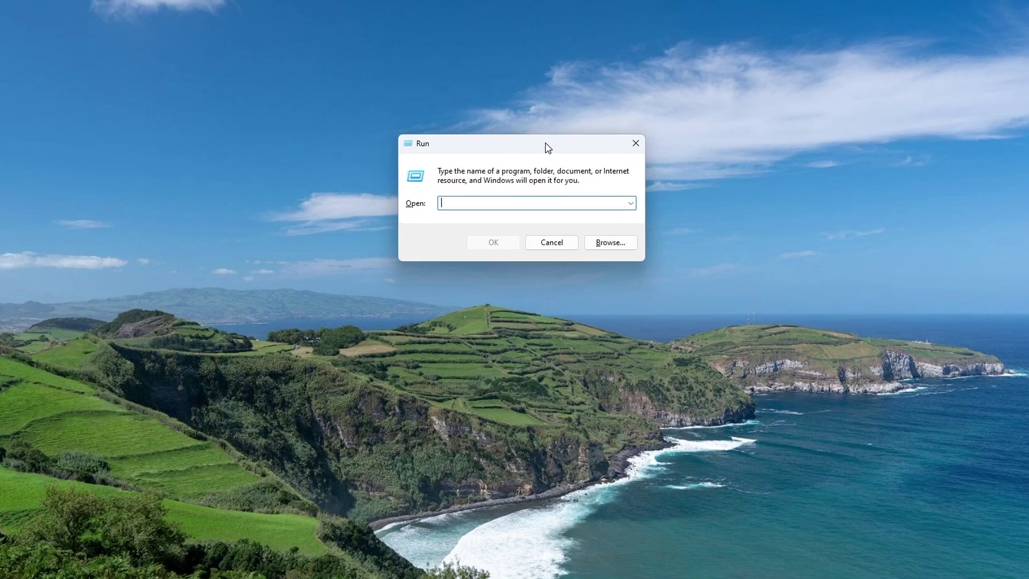
text(netp)
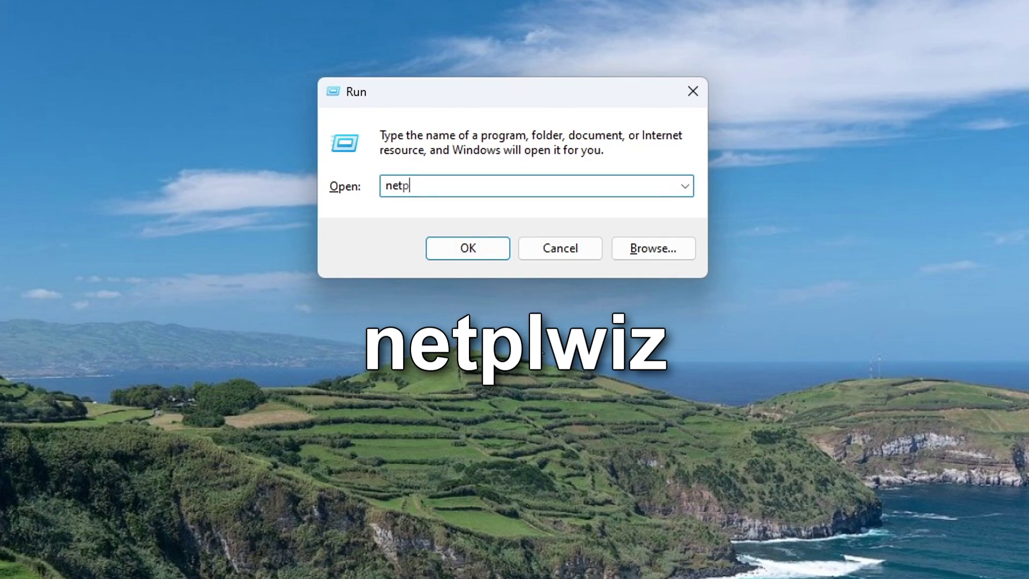
text(lwiz)
Run netplwiz, uncheck 'Users must enter a user name and password', and apply
click(488, 255)
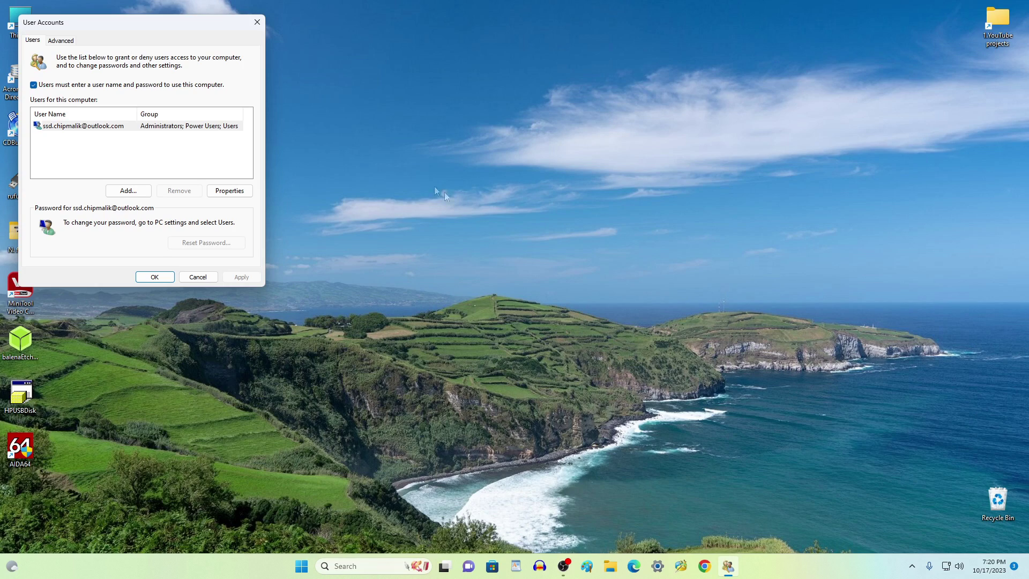
drag(124, 24, 501, 133)
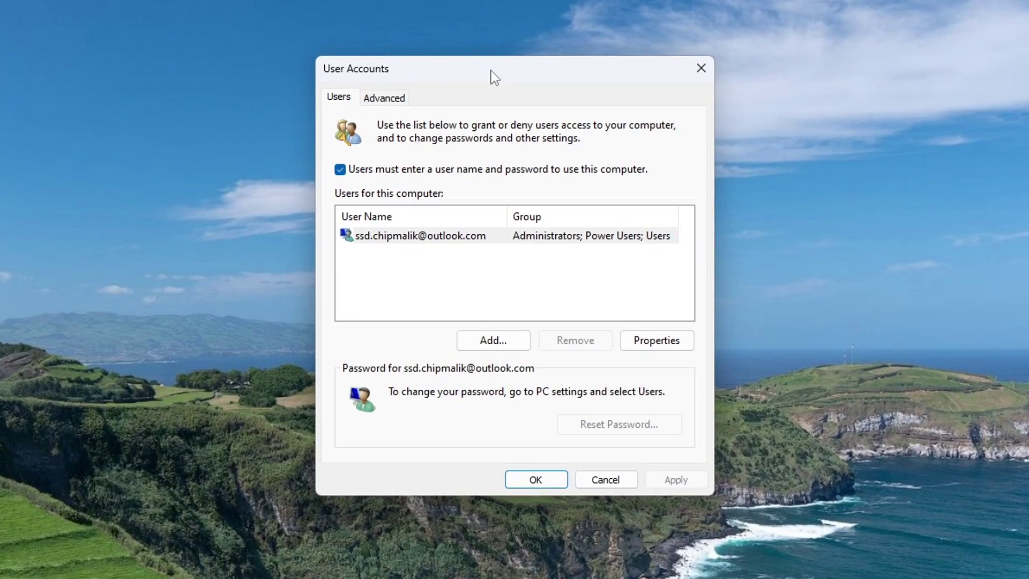
click(340, 170)
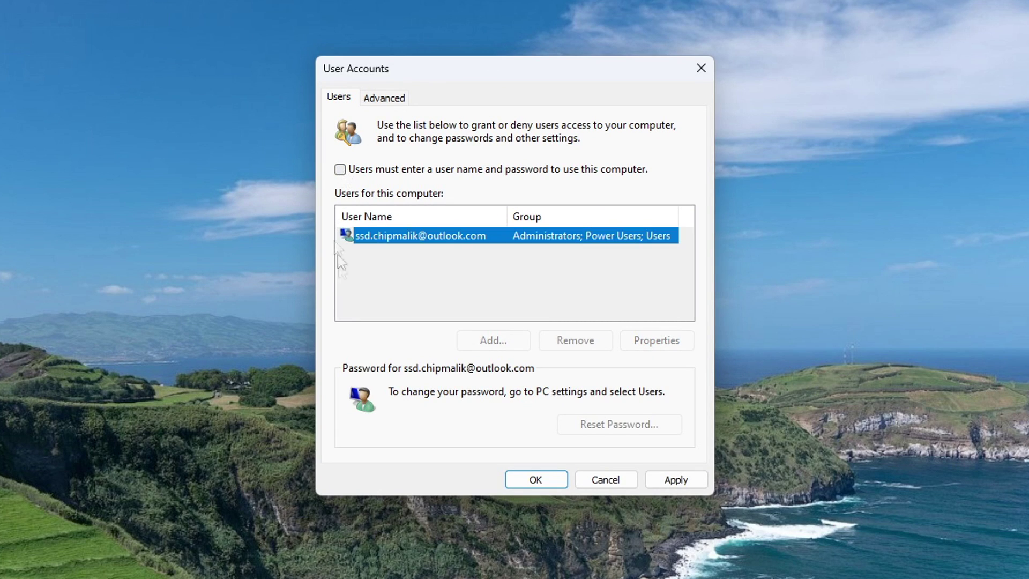
click(659, 487)
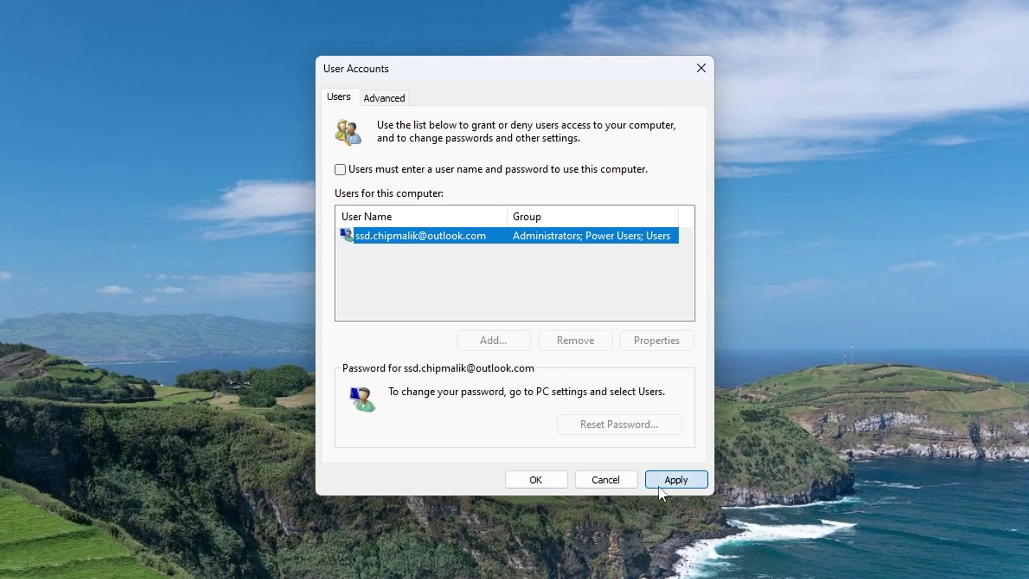
Enter and confirm the account password for automatic sign-in
text(•••••••)
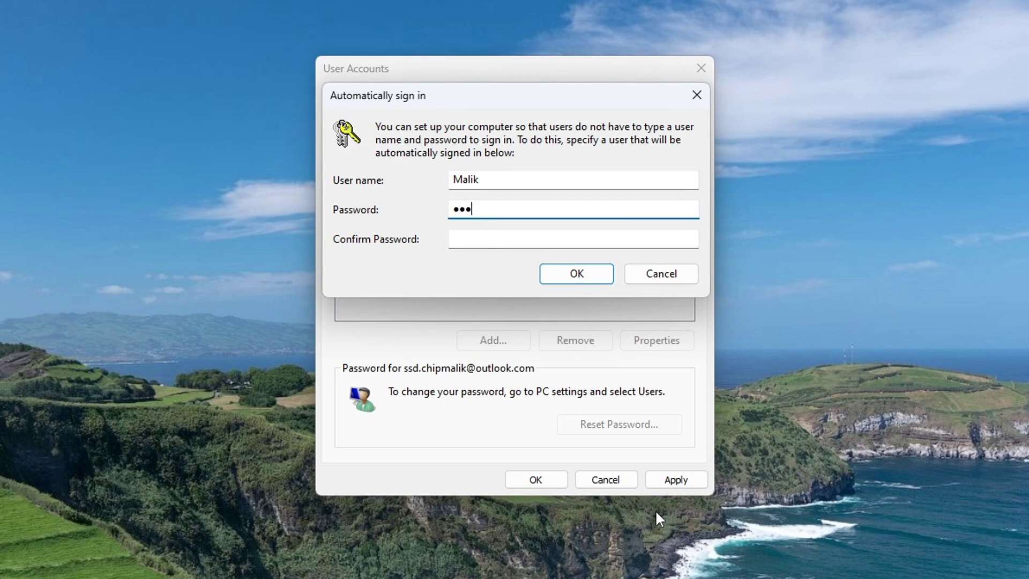
text(•••••••••••)
click(564, 238)
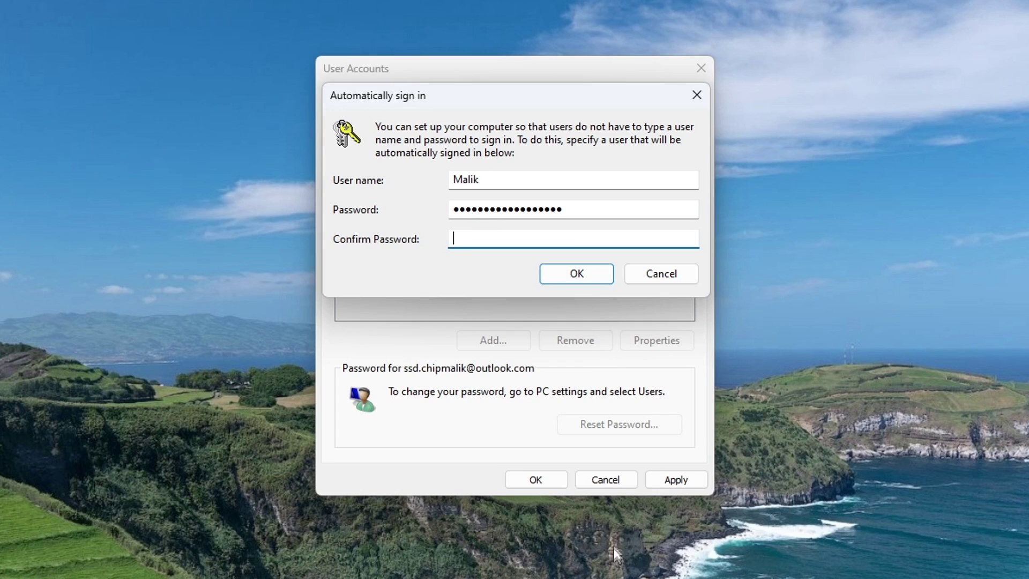
text(••••••••••••••••••)
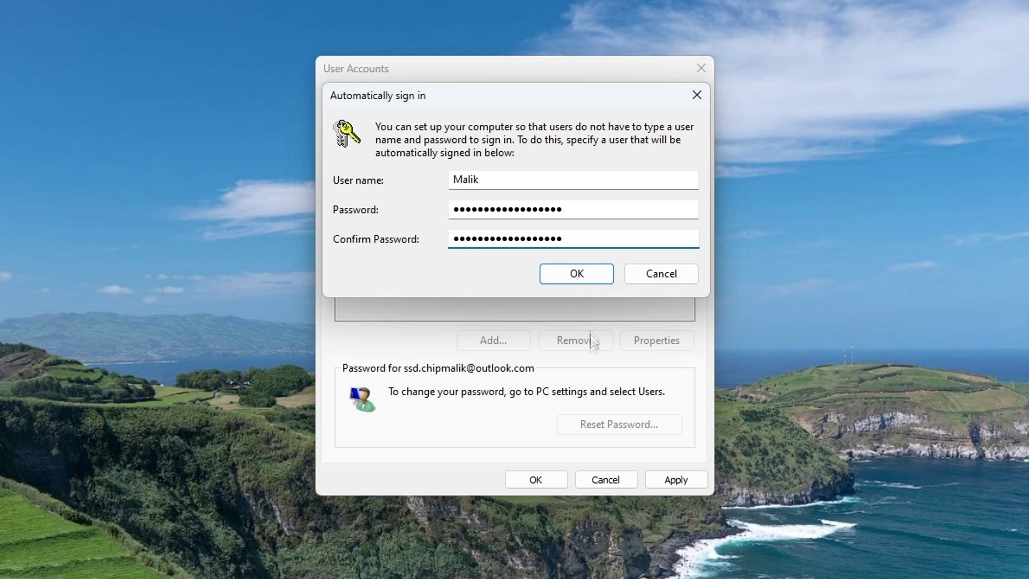
click(601, 282)
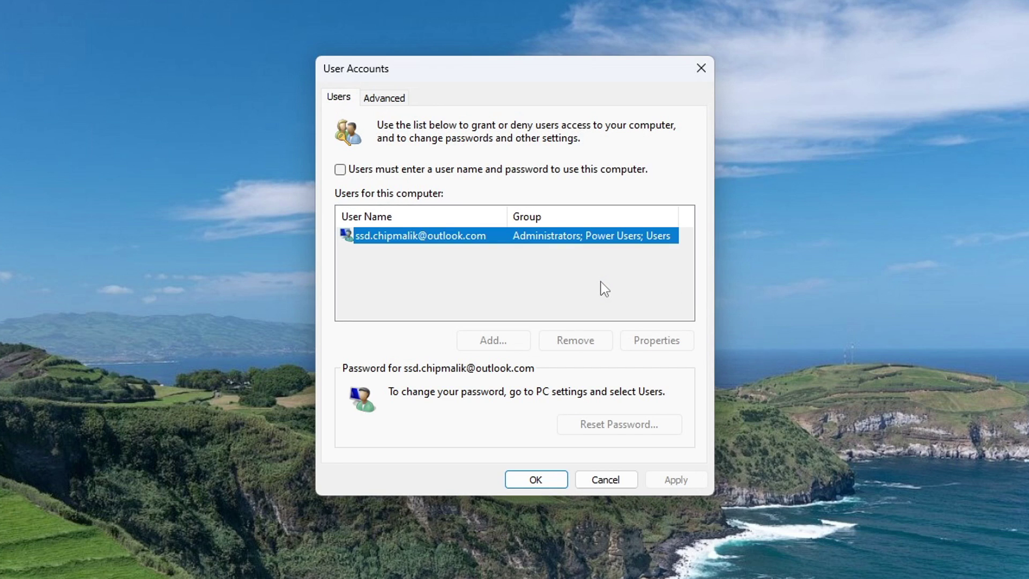
Save the User Accounts changes and bring up the Shut down or sign out options from Start
click(553, 481)
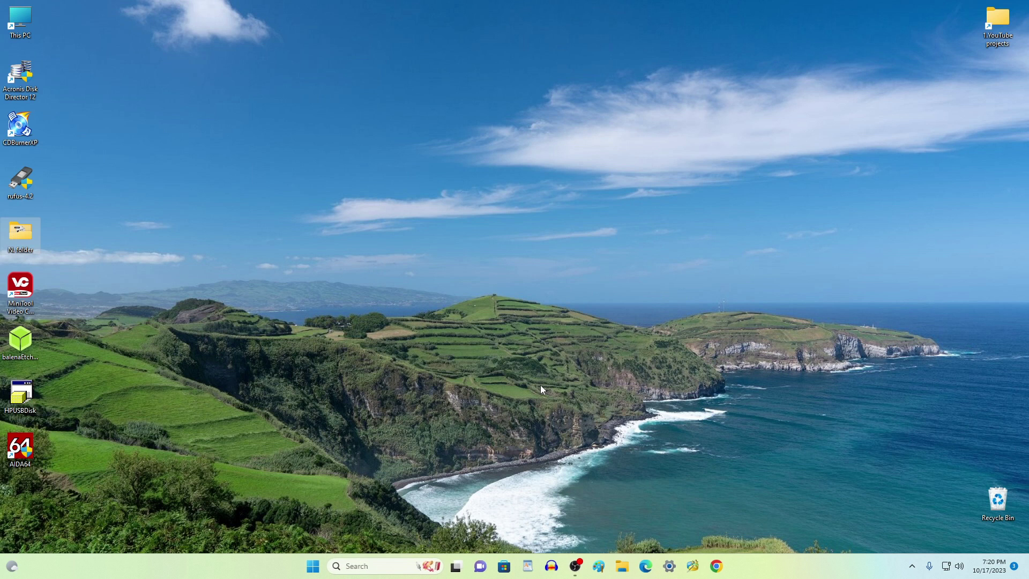
right_click(315, 568)
mouse_move(312, 520)
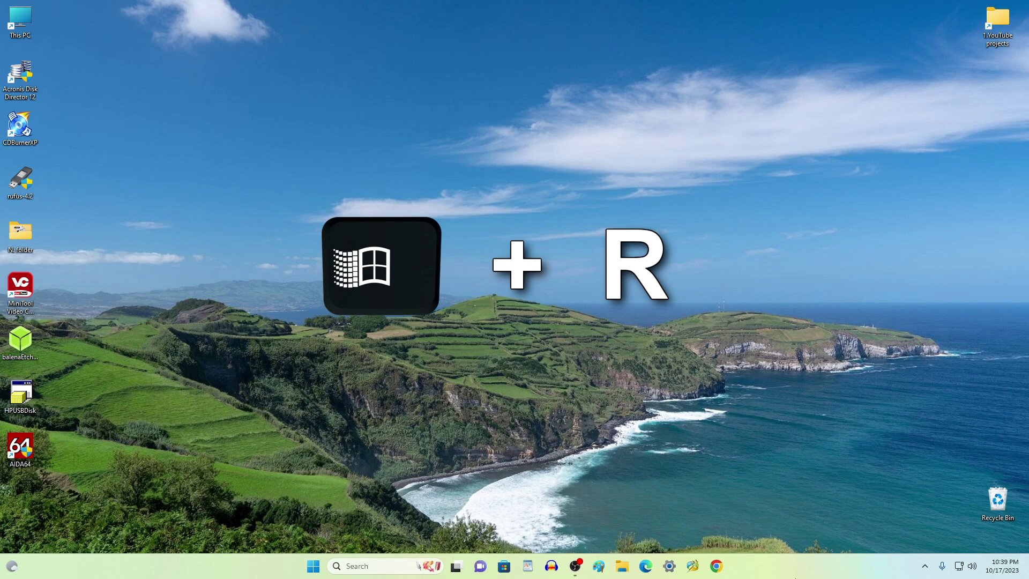
Run netplwiz again, re-tick 'Users must enter a user name and password', apply, and close
key(super+r)
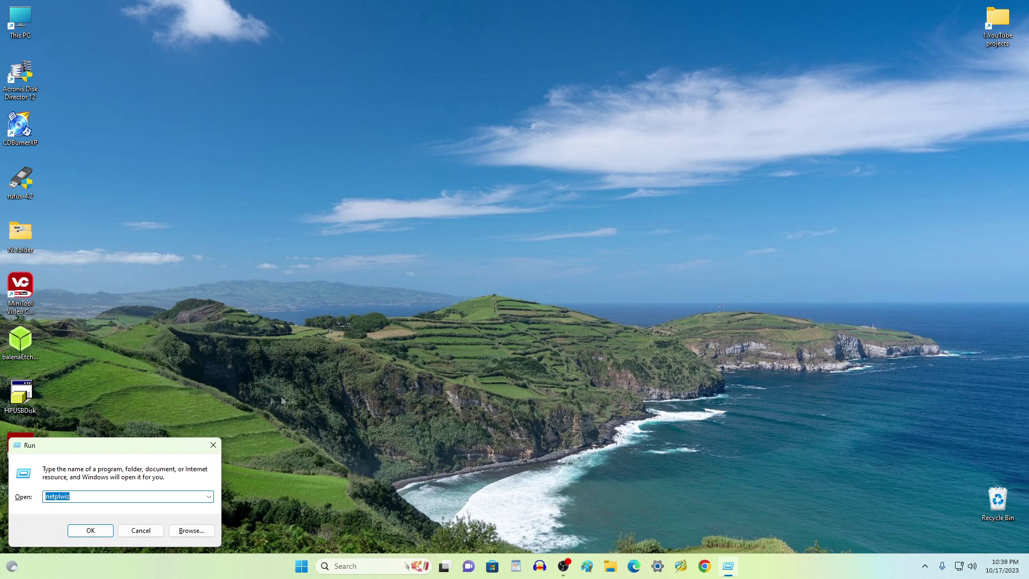
drag(133, 450, 521, 102)
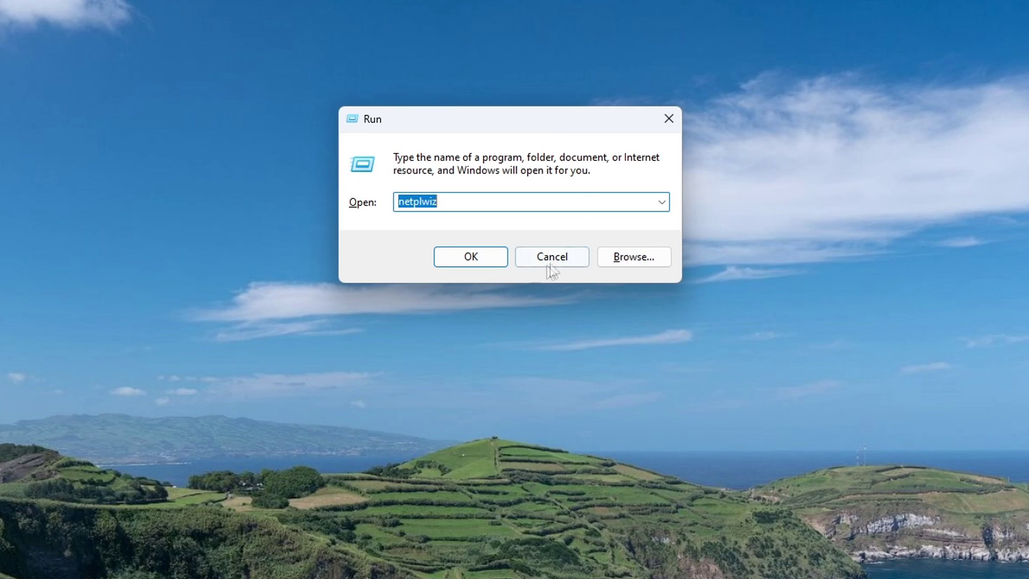
click(503, 265)
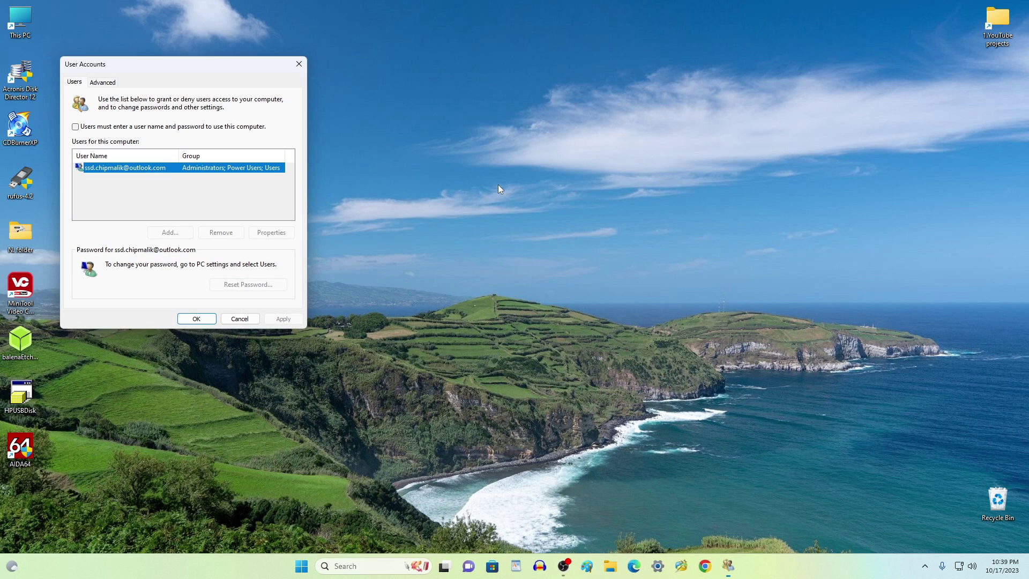
drag(205, 71, 523, 88)
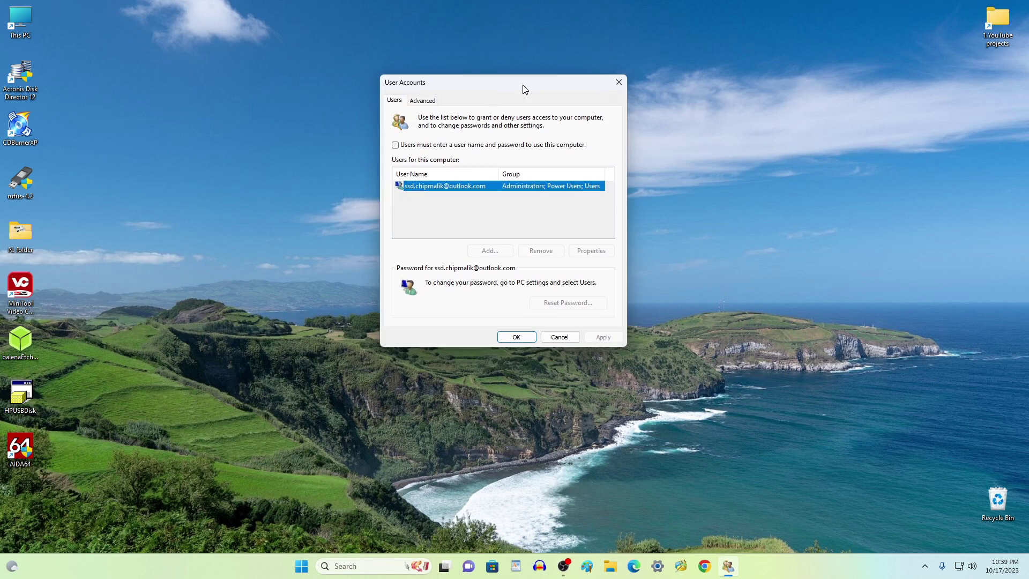
click(396, 146)
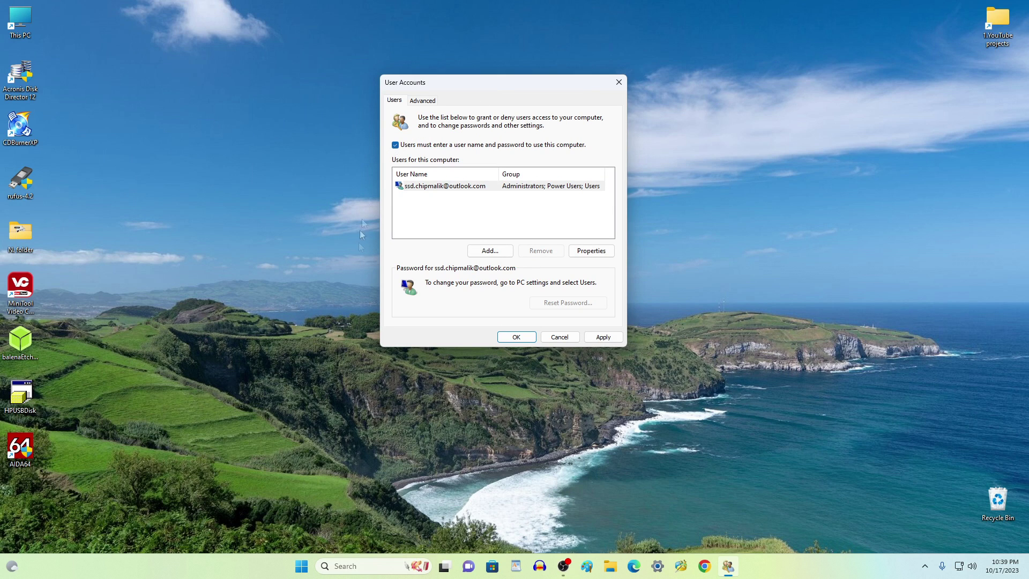
click(595, 342)
click(526, 339)
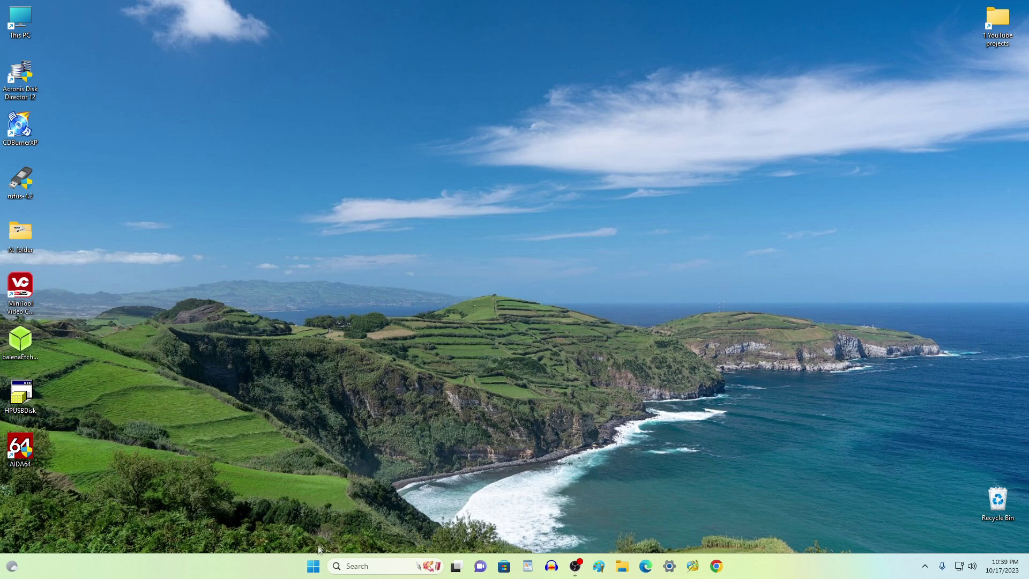
Go to Settings > Accounts > Sign-in options and expand PIN (Windows Hello)
click(314, 567)
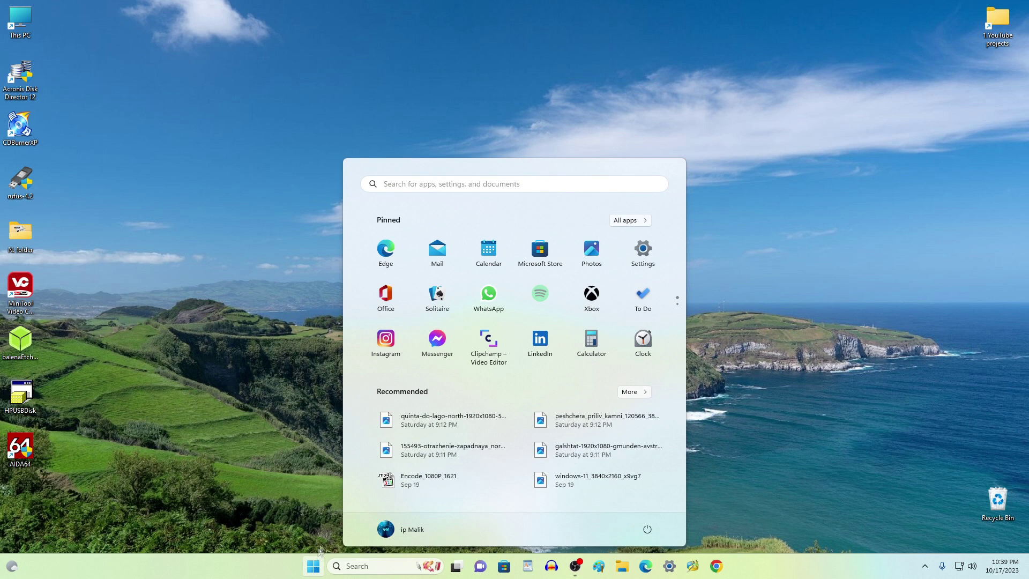
click(644, 255)
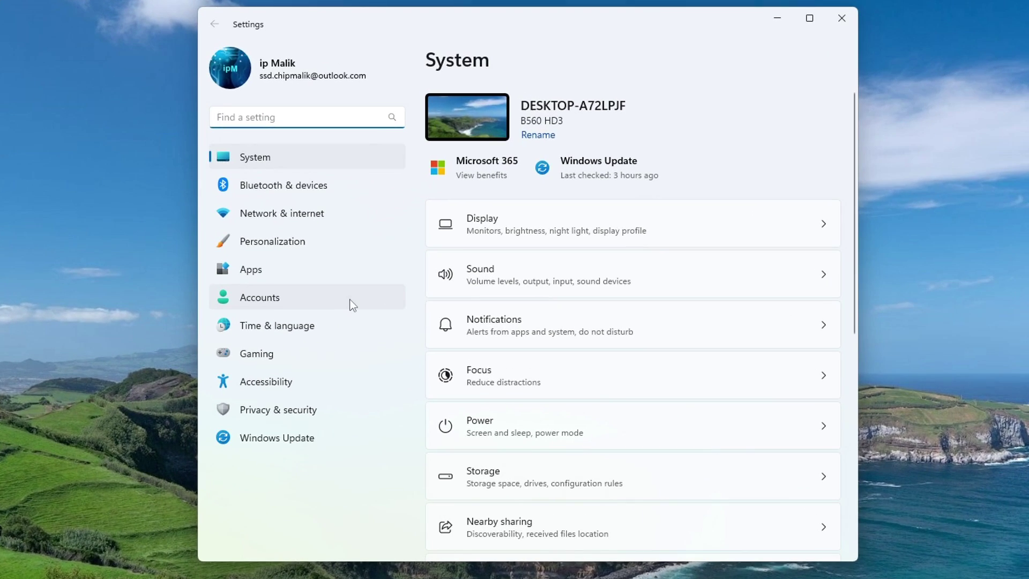
click(353, 305)
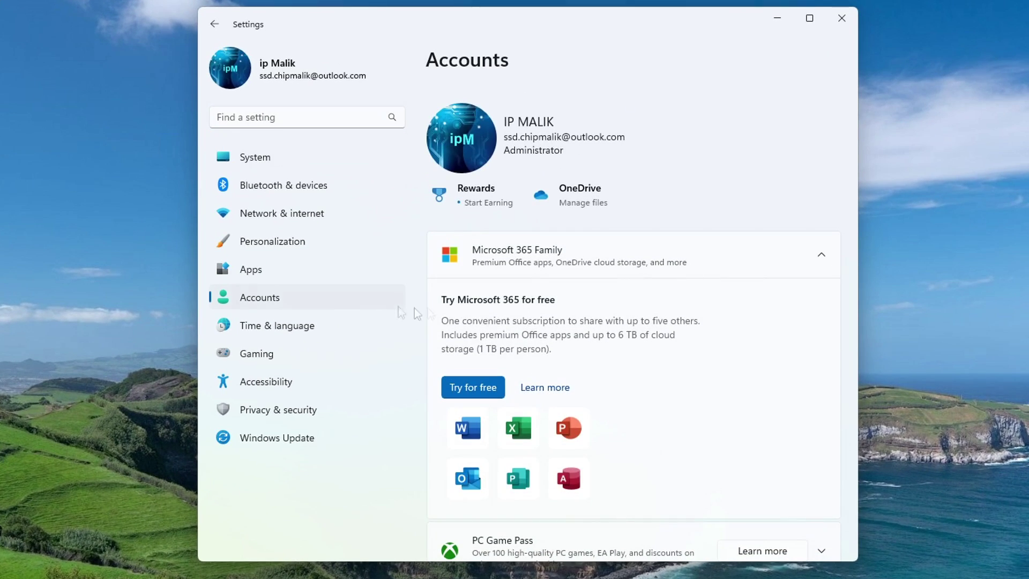
scroll(689, 359, down, 5)
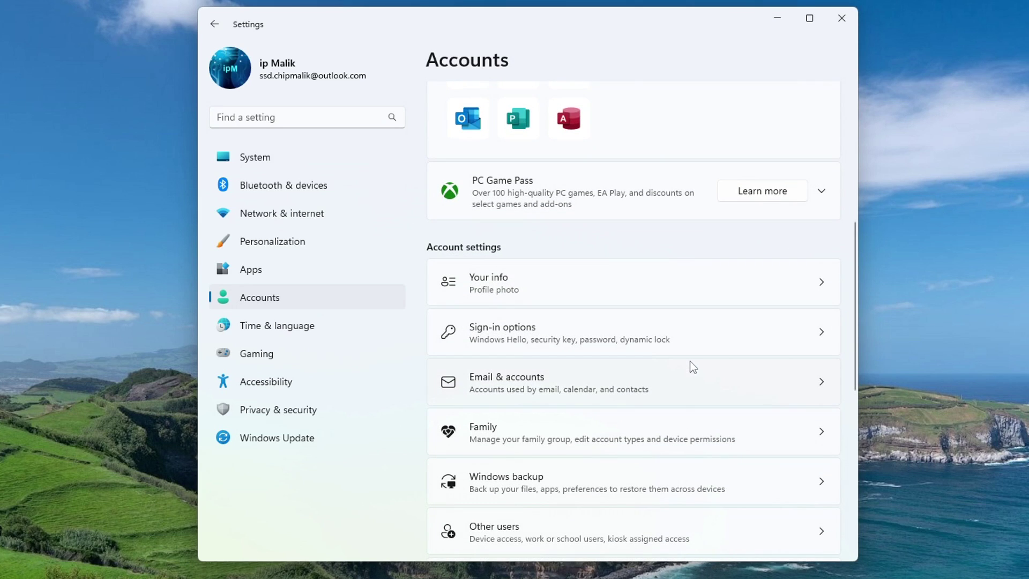
click(619, 325)
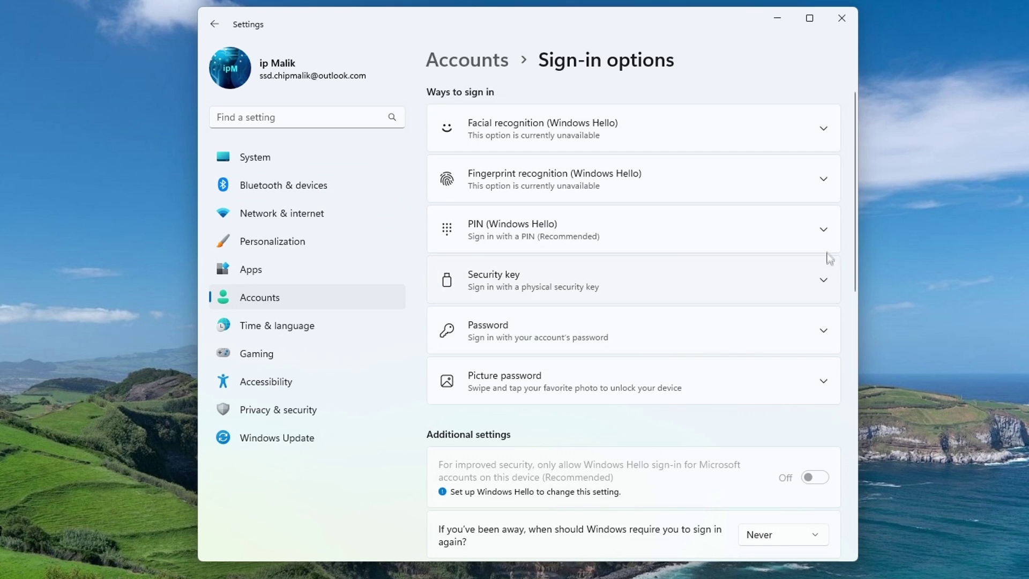
click(822, 233)
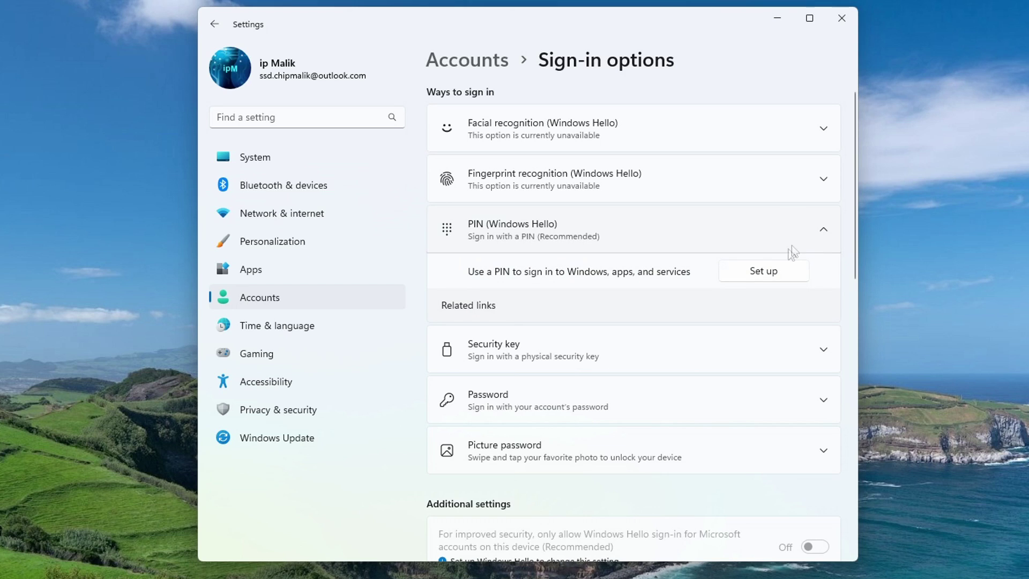
Start PIN setup and verify identity with the account password
click(777, 275)
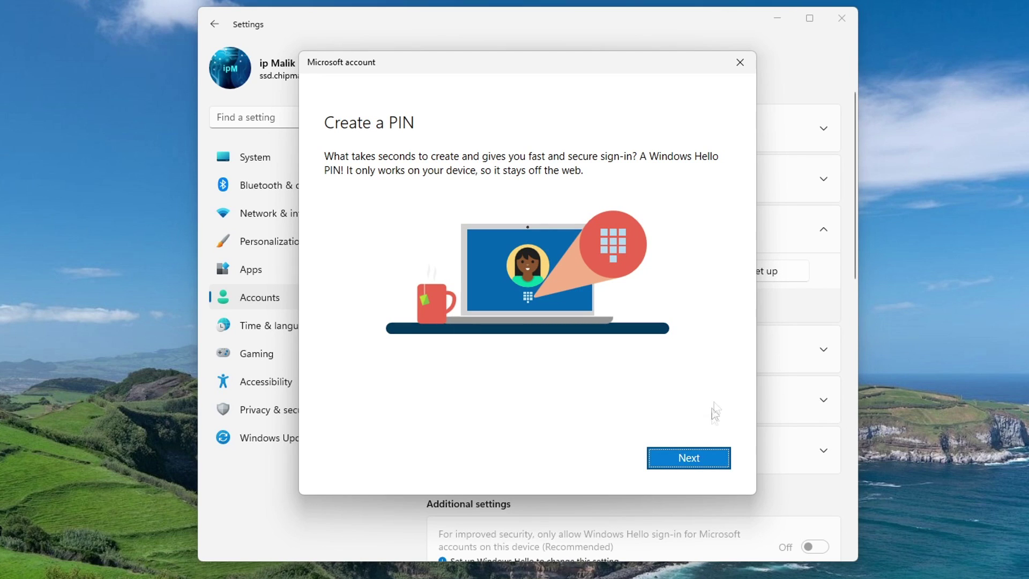
click(714, 465)
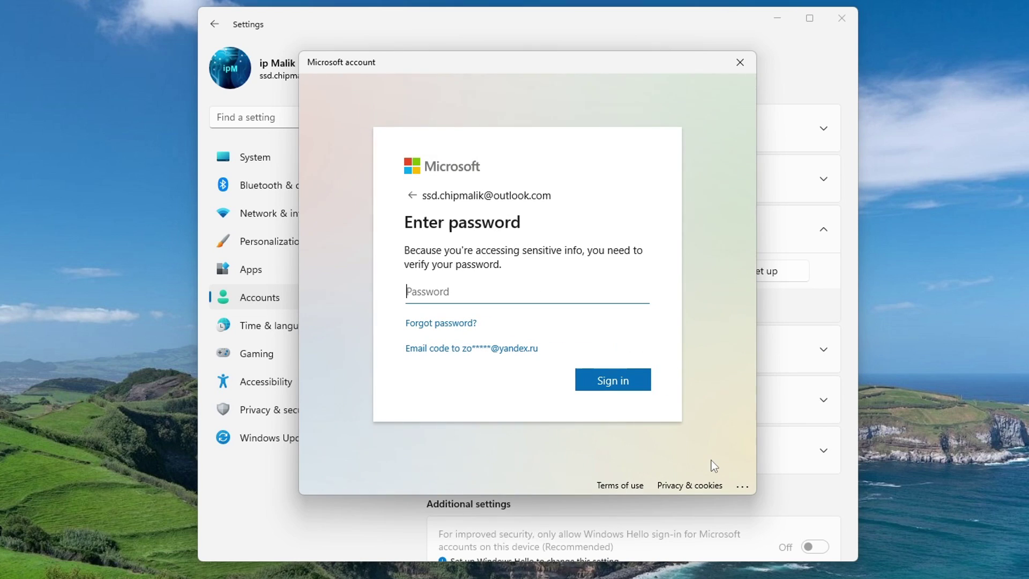
text(•••••••••••••••)
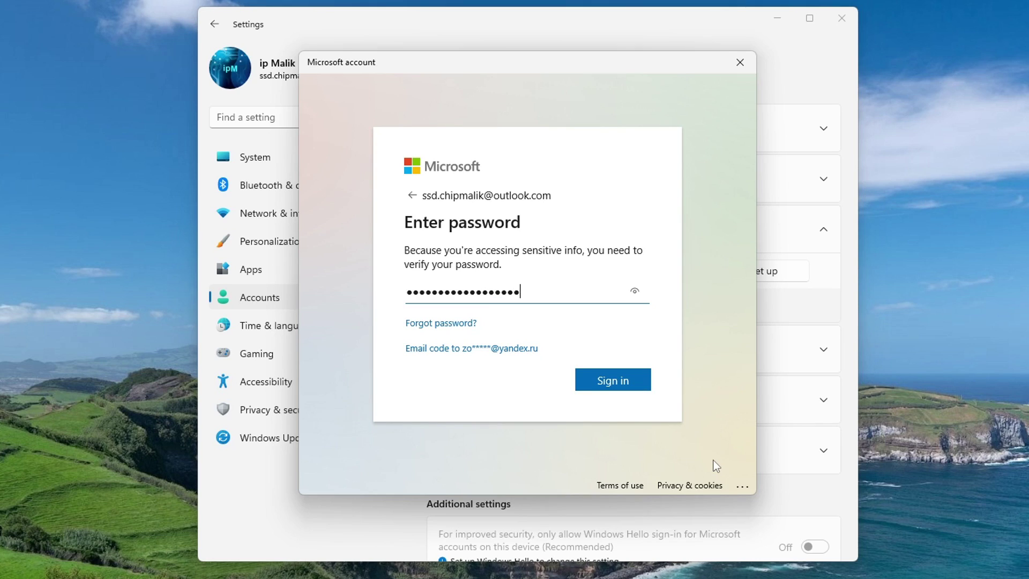
click(643, 382)
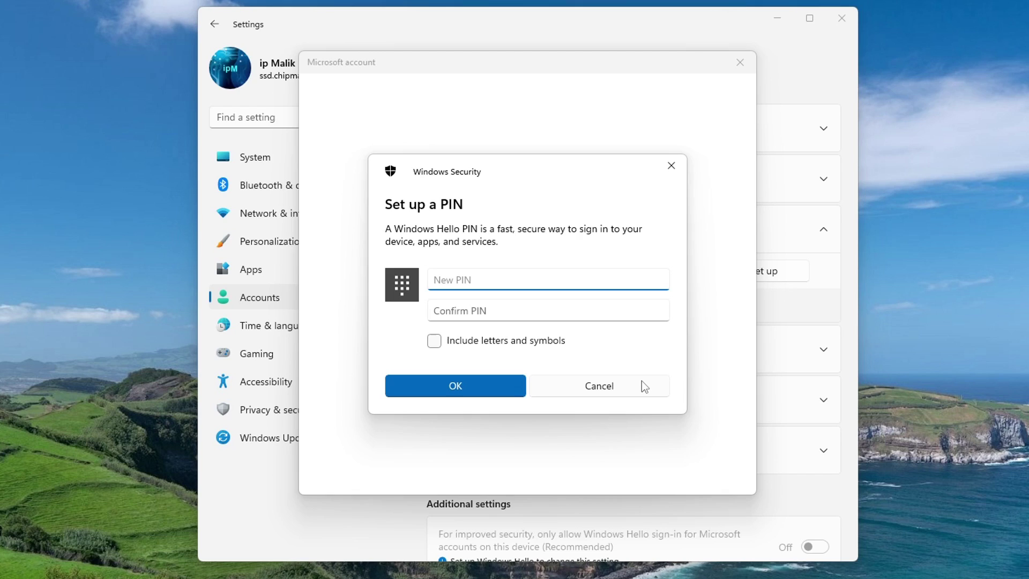
Enter and confirm the new PIN to save it
text(12)
click(544, 311)
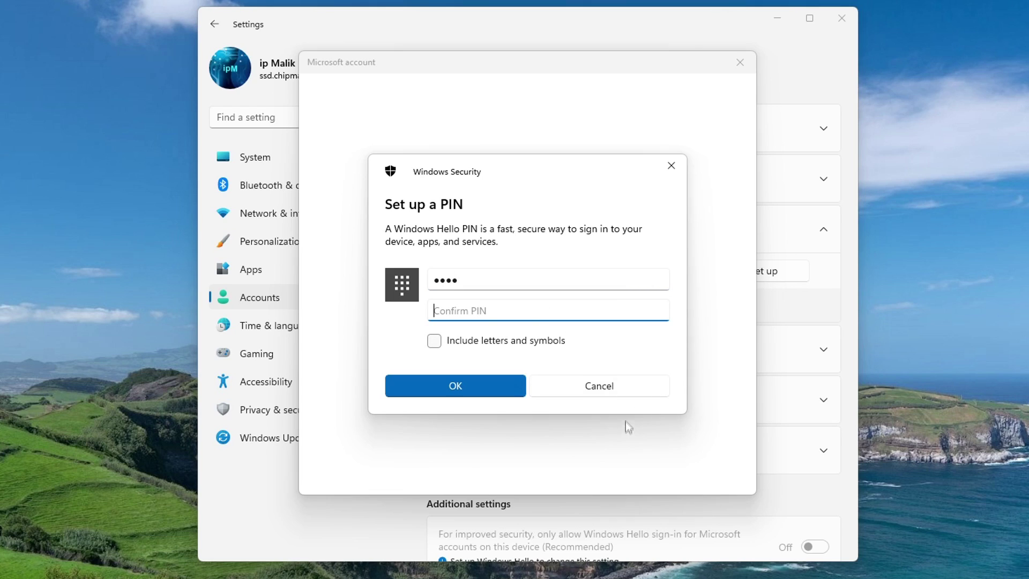
text(1)
click(515, 390)
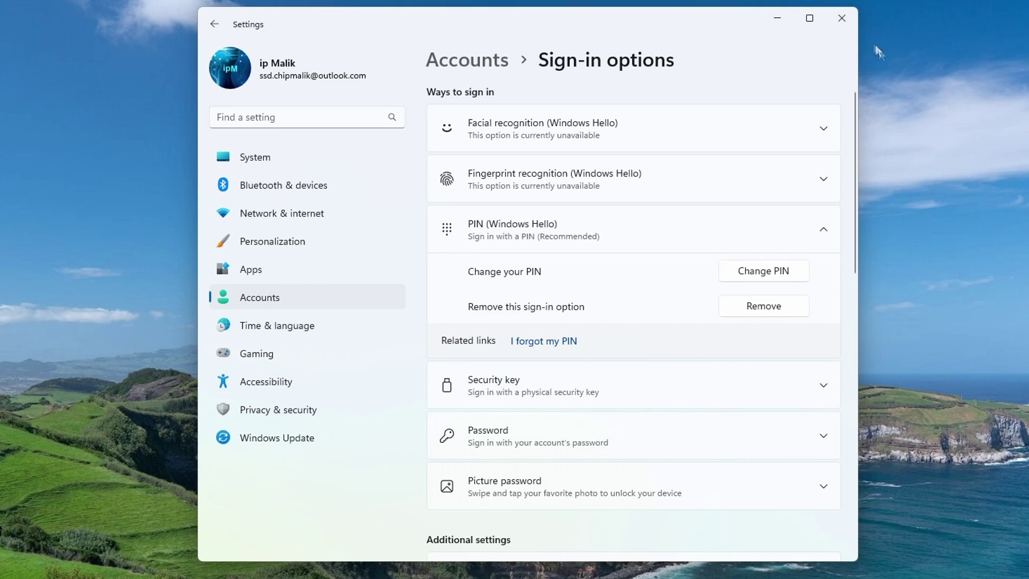
Close Settings and bring up the Shut down or sign out options from the Start right-click menu
click(844, 21)
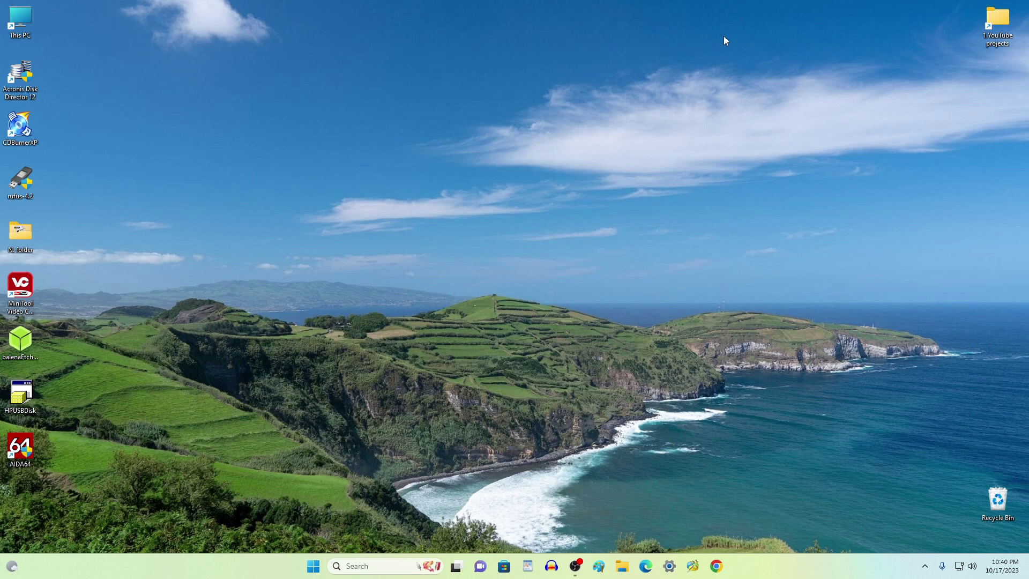
right_click(314, 563)
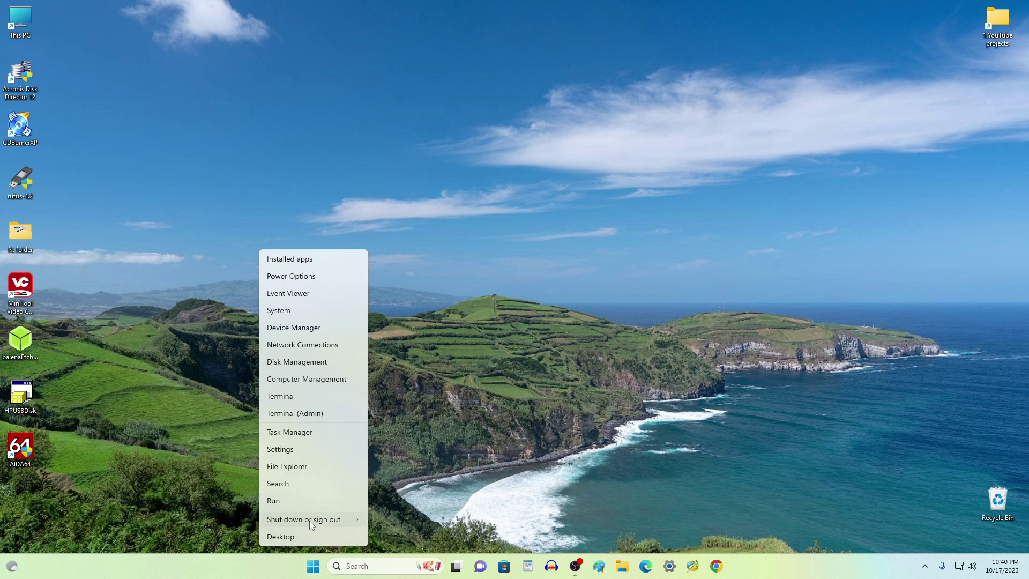
mouse_move(310, 519)
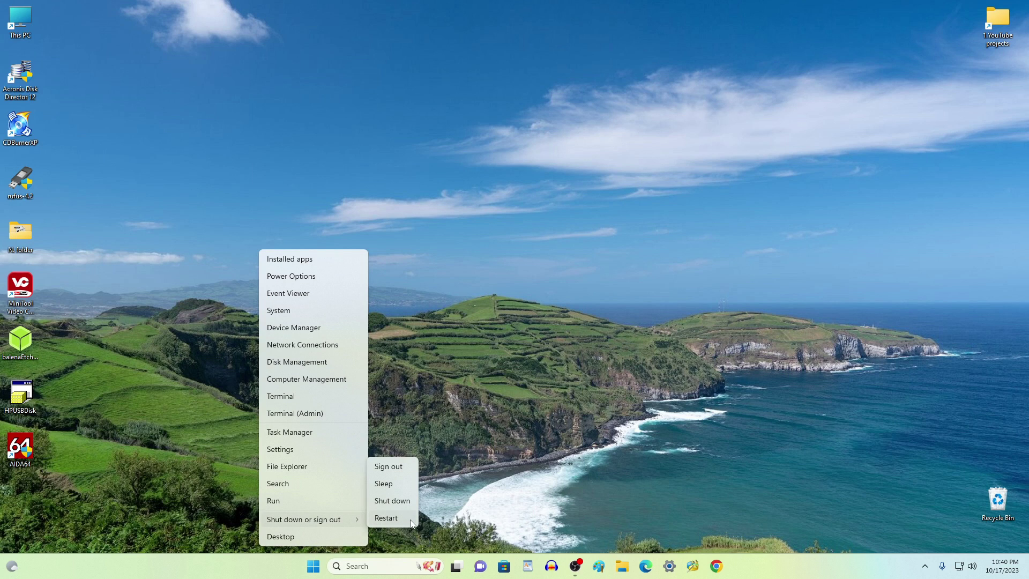